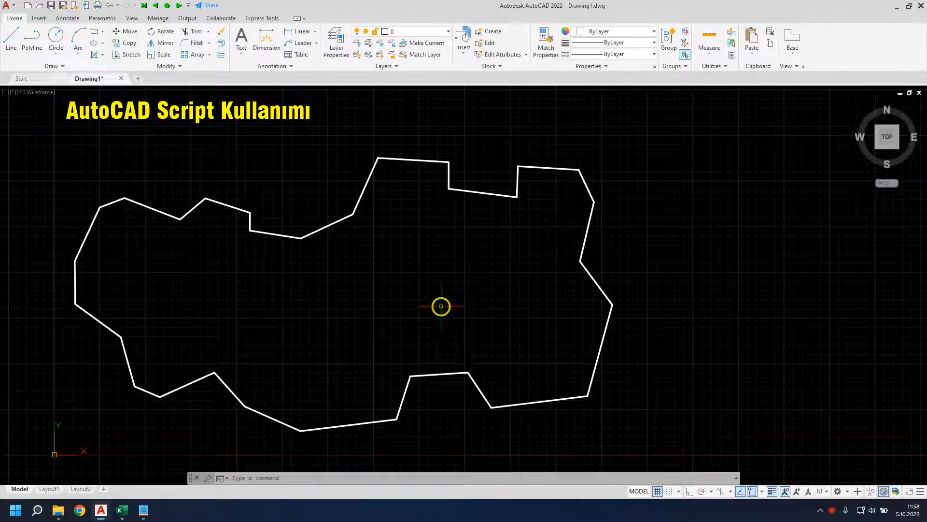
Switch to the alan.xlsx workbook in Excel and inspect the X and Y coordinate columns.
{"action": "left_click", "coordinate": [122, 509]}
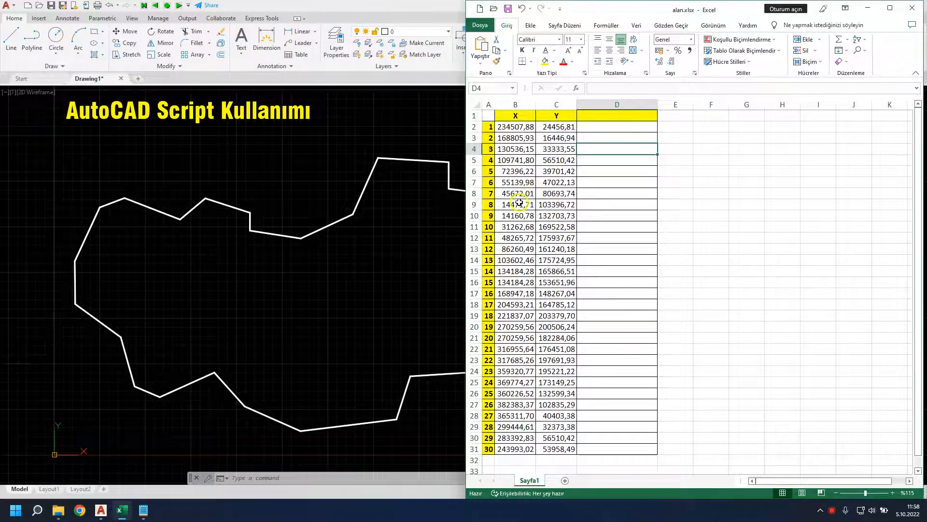
{"action": "left_click", "coordinate": [515, 115]}
{"action": "left_click", "coordinate": [556, 115]}
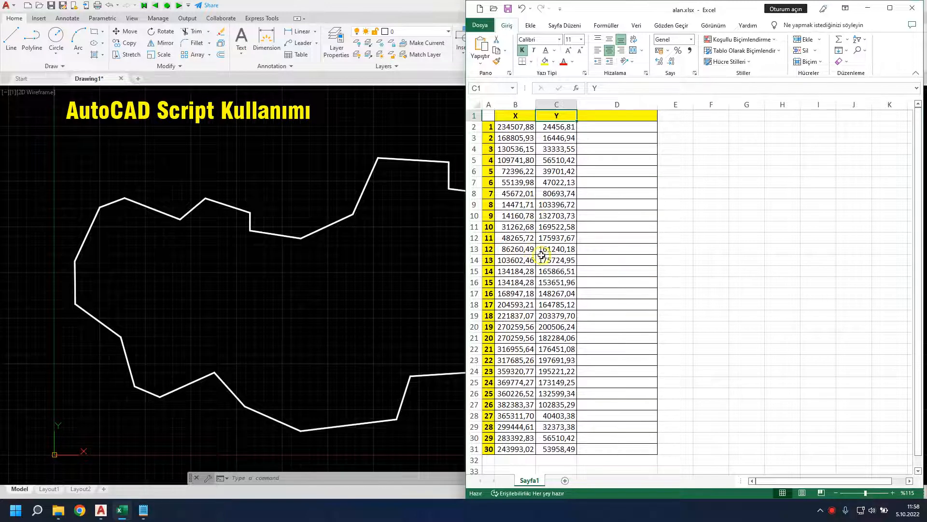
Enter the formula =B2 & "," & C2 in cell D2 to join the first point's coordinates with a comma.
{"action": "left_click", "coordinate": [583, 129]}
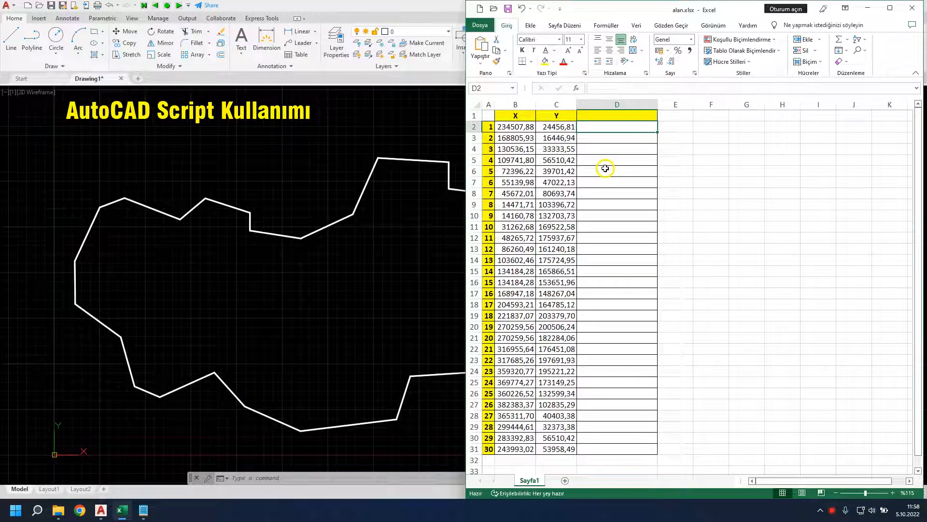
{"action": "key", "text": "shift"}
{"action": "key", "text": "shift"}
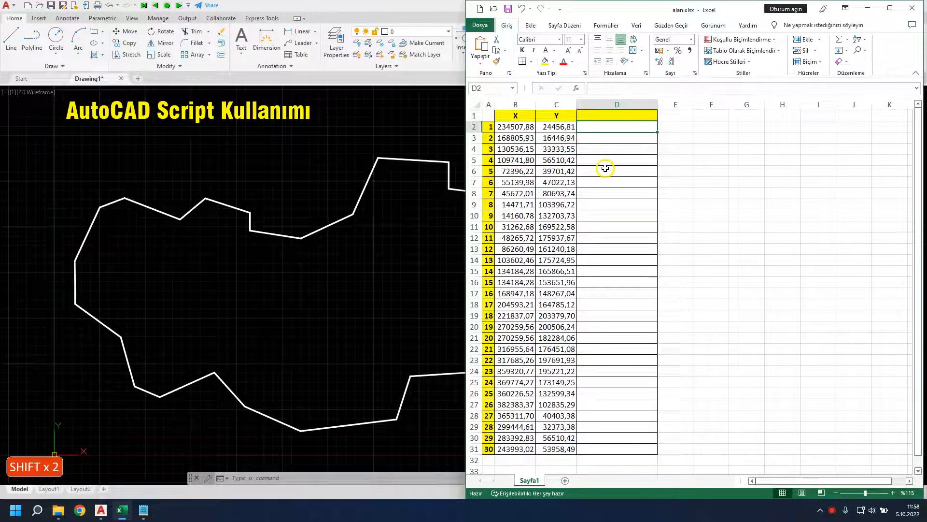
{"action": "type", "text": "="}
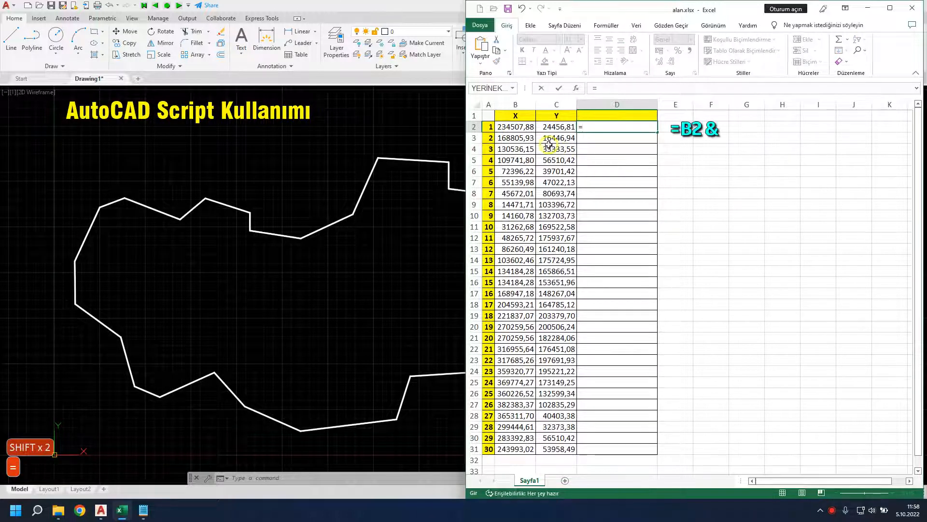
{"action": "left_click", "coordinate": [513, 128]}
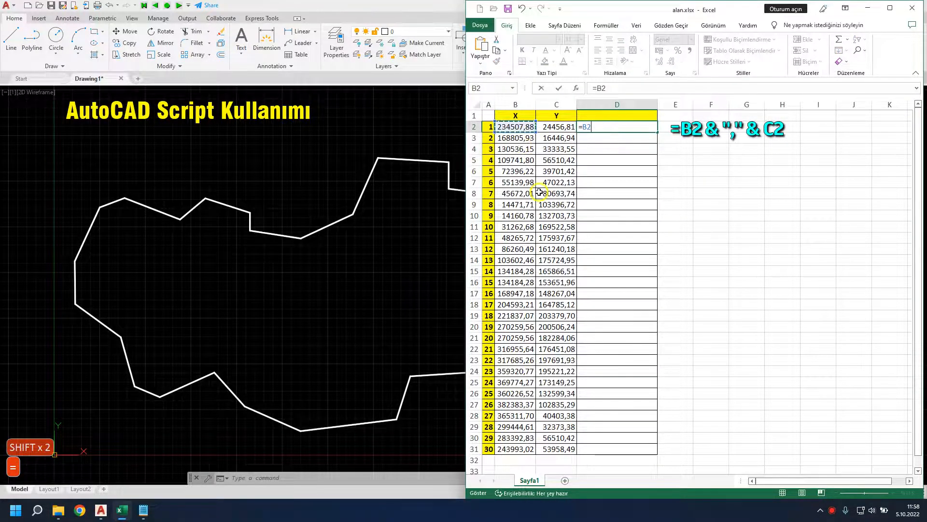
{"action": "type", "text": "& "}
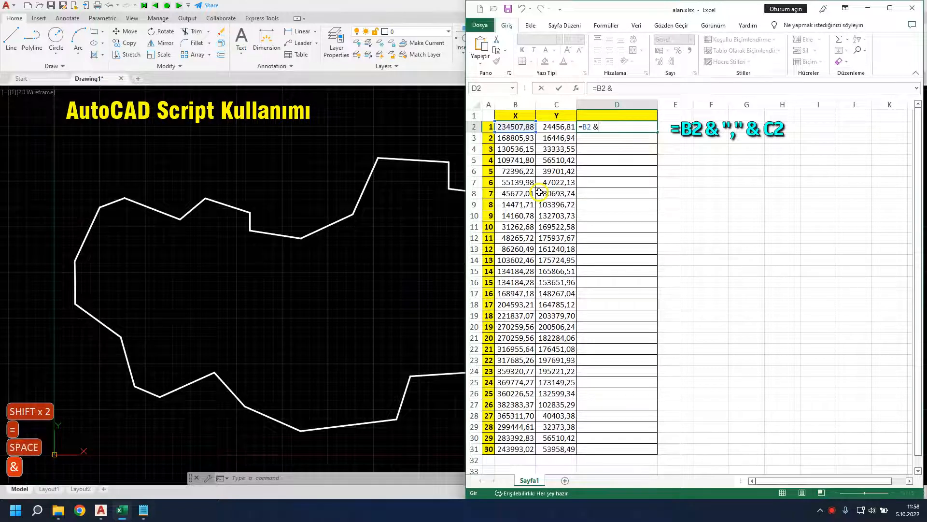
{"action": "type", "text": "\""}
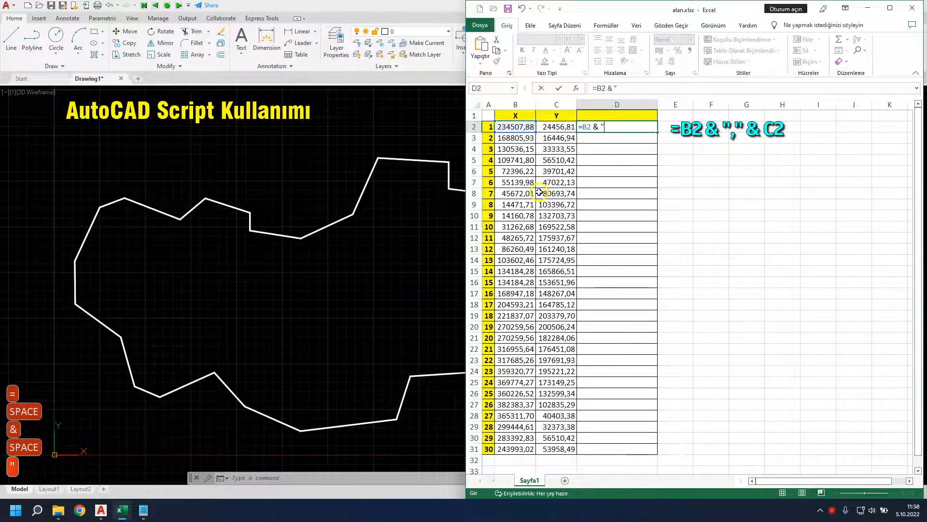
{"action": "type", "text": ",\""}
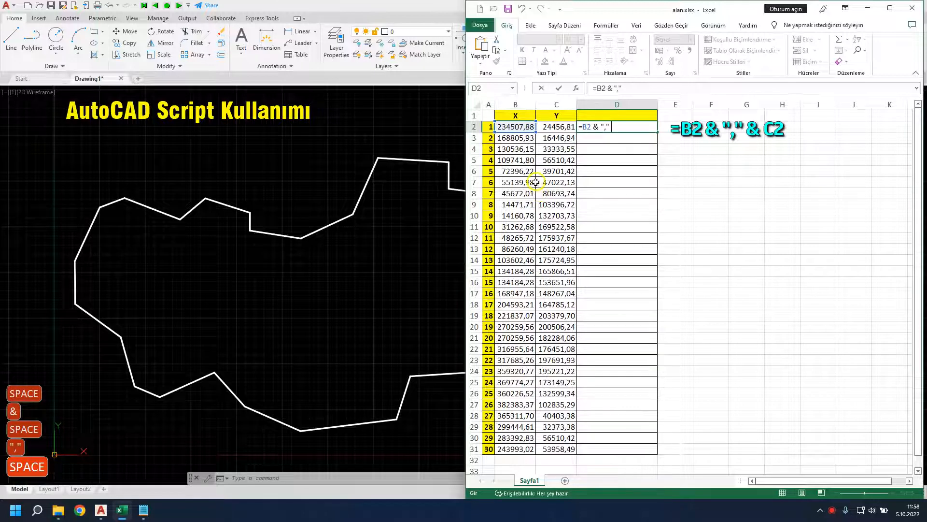
{"action": "left_click", "coordinate": [557, 126]}
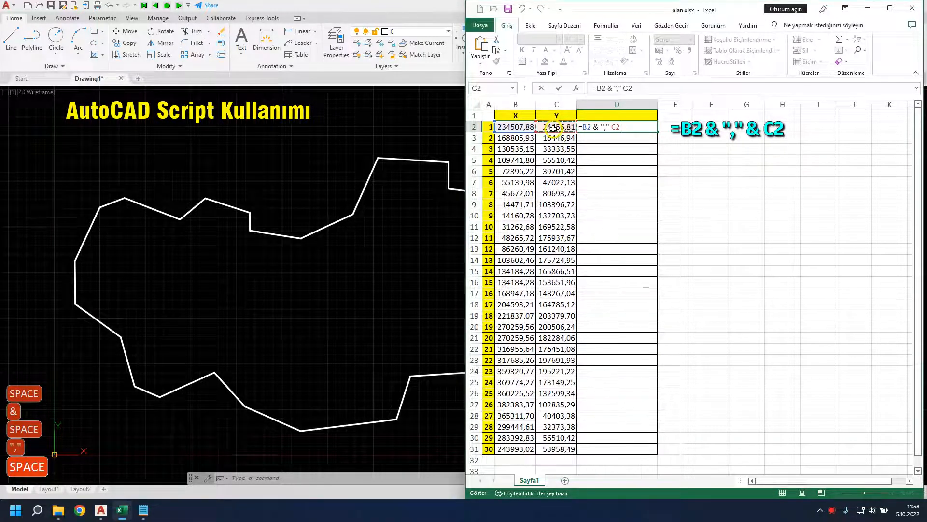
{"action": "key", "text": "Return"}
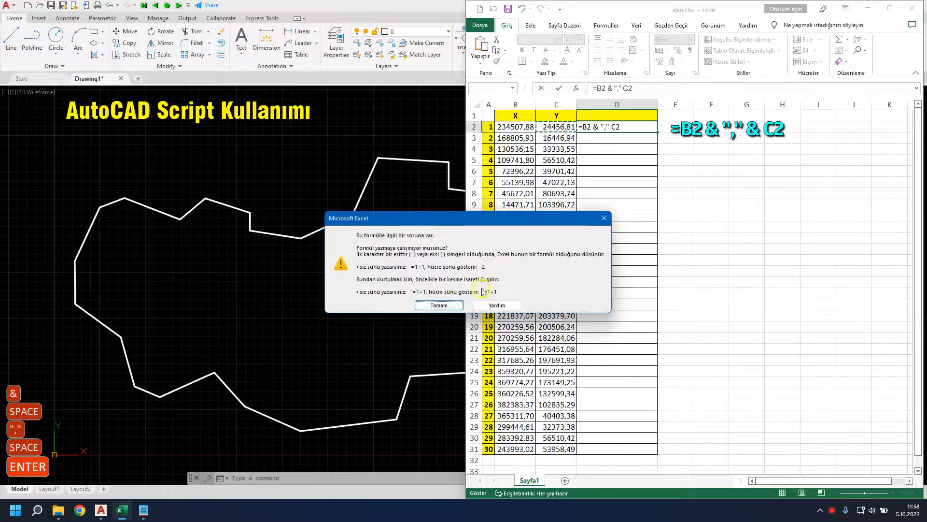
{"action": "left_click", "coordinate": [447, 306]}
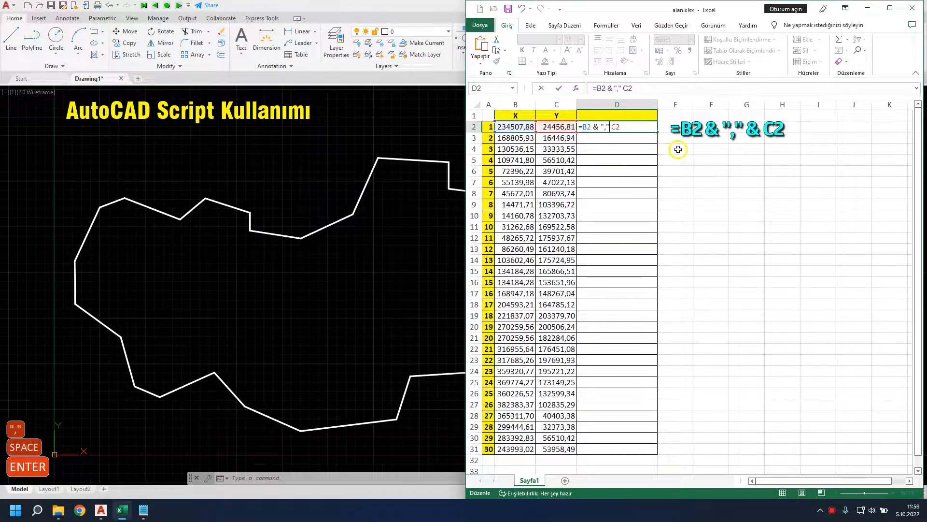
{"action": "type", "text": "&"}
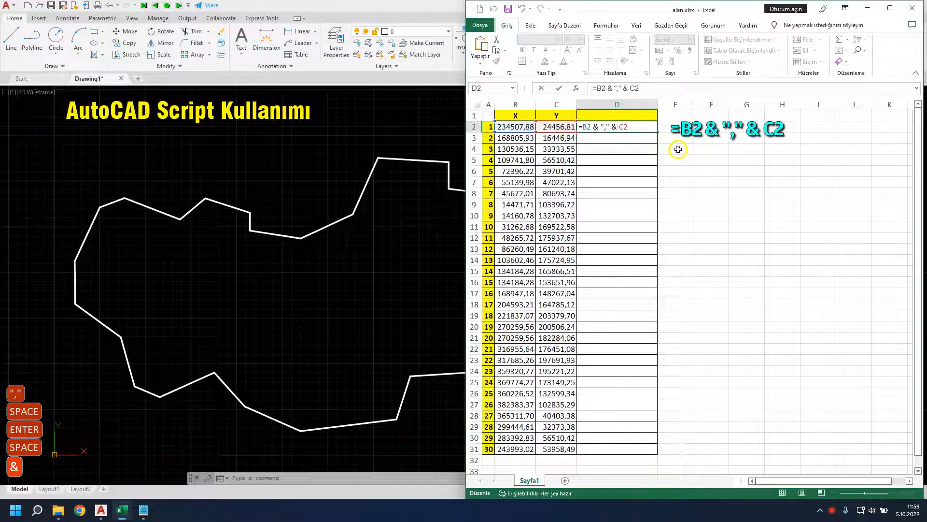
{"action": "key", "text": "Return"}
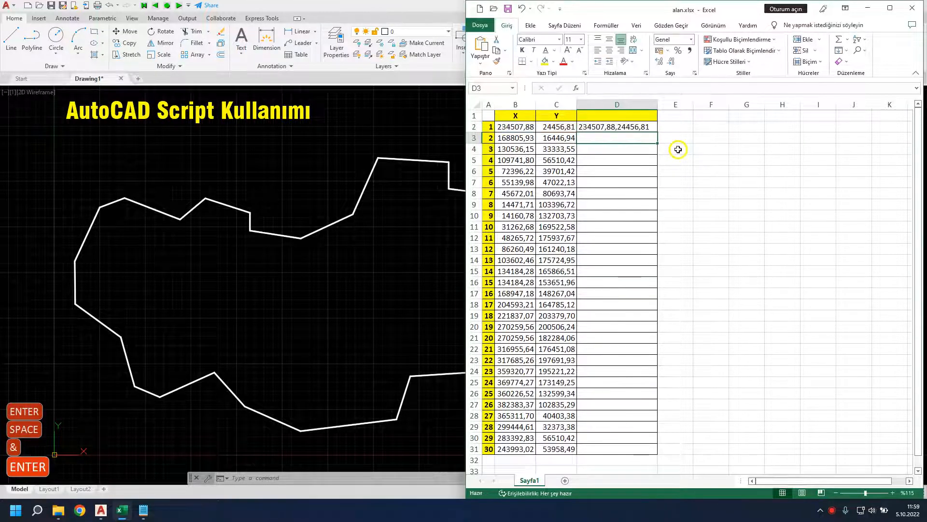
Fill the coordinate-joining formula from D2 down through row 31.
{"action": "left_click", "coordinate": [621, 126]}
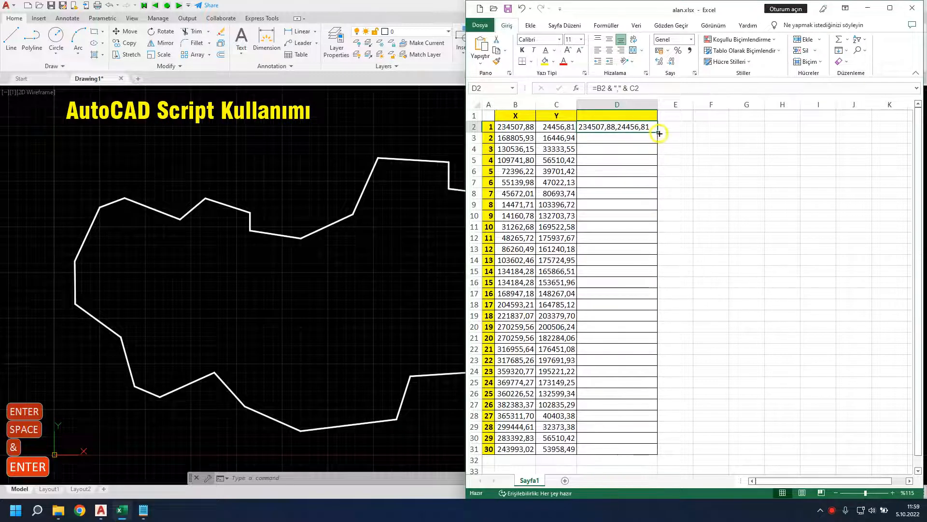
{"action": "double_click", "coordinate": [657, 132]}
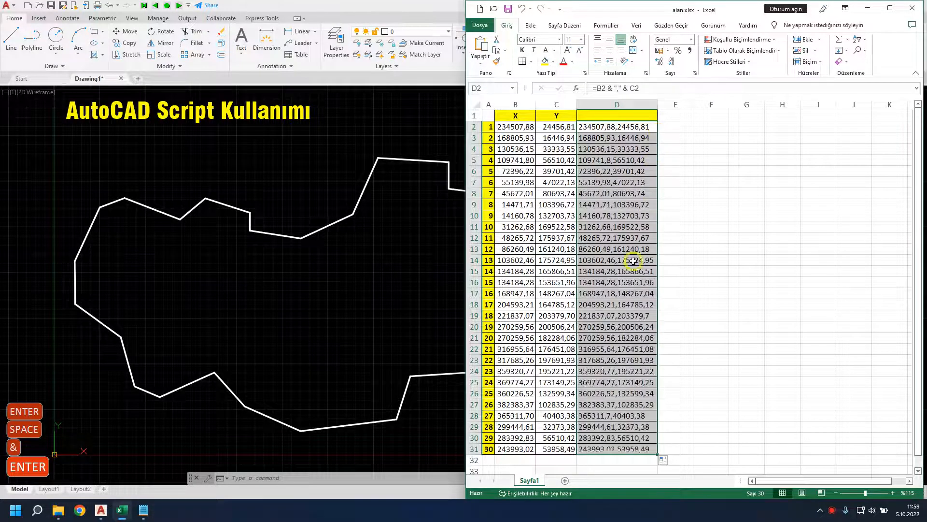
{"action": "left_click", "coordinate": [617, 227]}
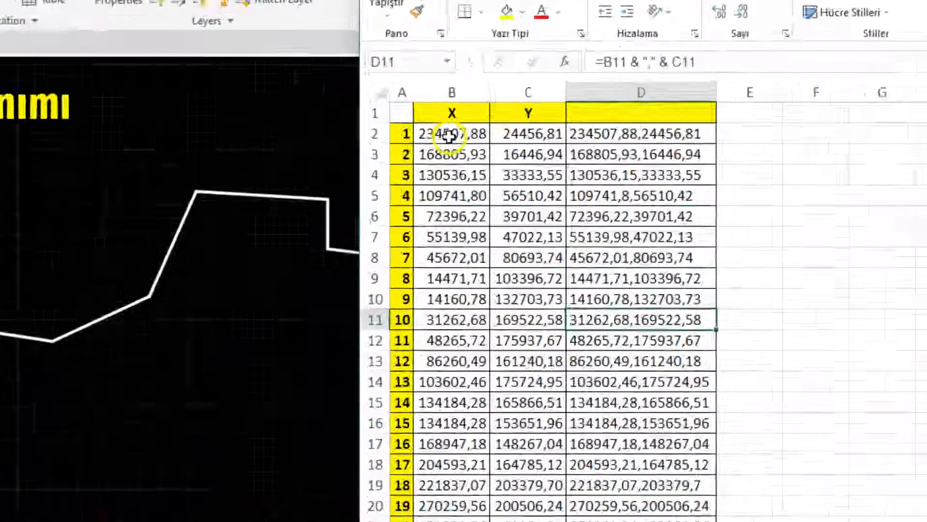
Check the decimal separator in the first point's X and joined coordinates, glancing at the AutoCAD drawing in between.
{"action": "left_click", "coordinate": [517, 129]}
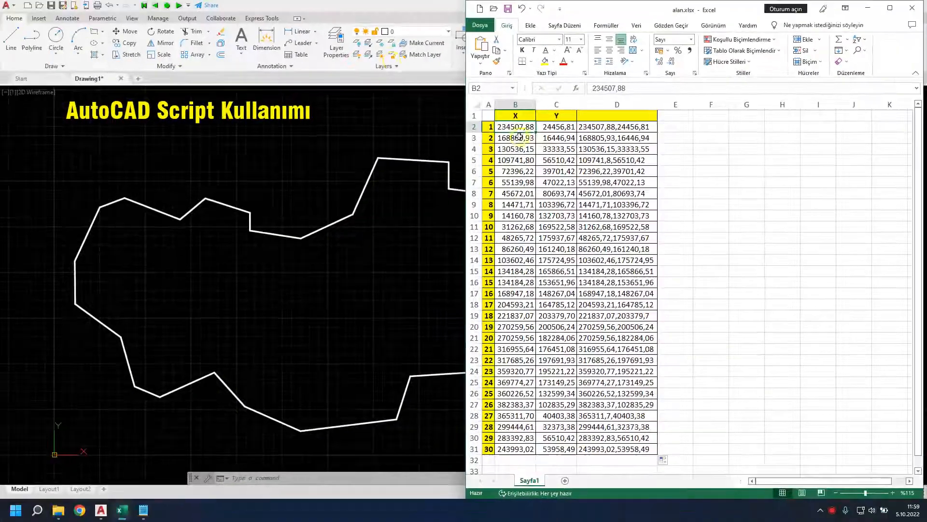
{"action": "left_click", "coordinate": [334, 7]}
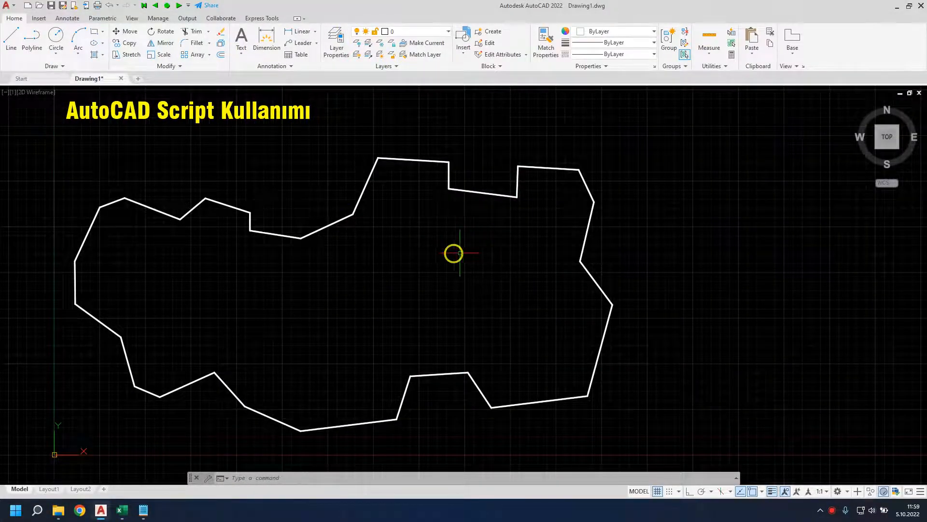
{"action": "key", "text": "alt+Tab"}
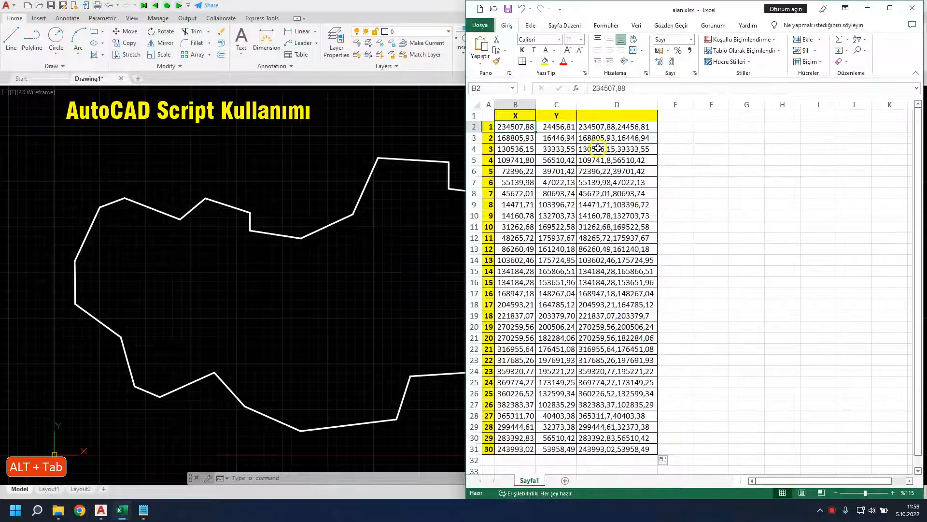
{"action": "left_click", "coordinate": [595, 128]}
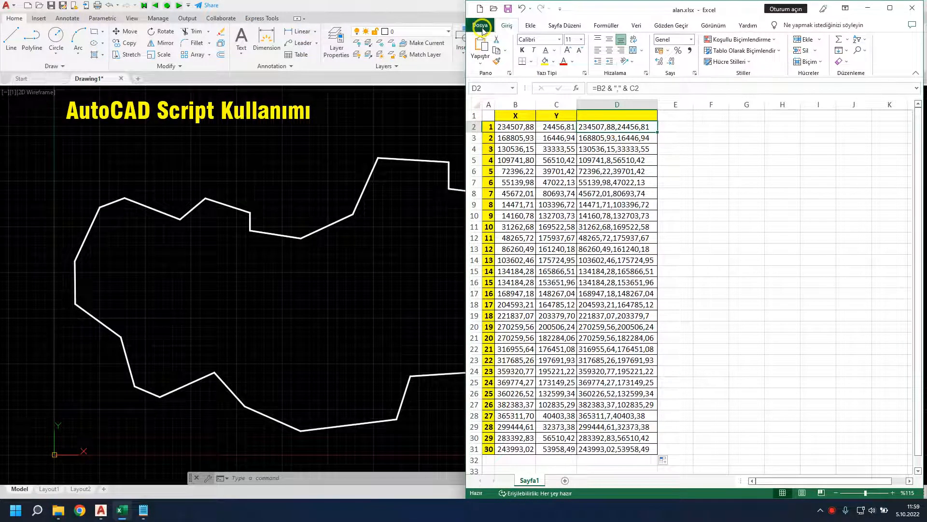
Turn off system separators in Excel's advanced options, using a period as decimal separator and a comma as thousands separator.
{"action": "left_click", "coordinate": [480, 25]}
{"action": "left_click", "coordinate": [502, 482]}
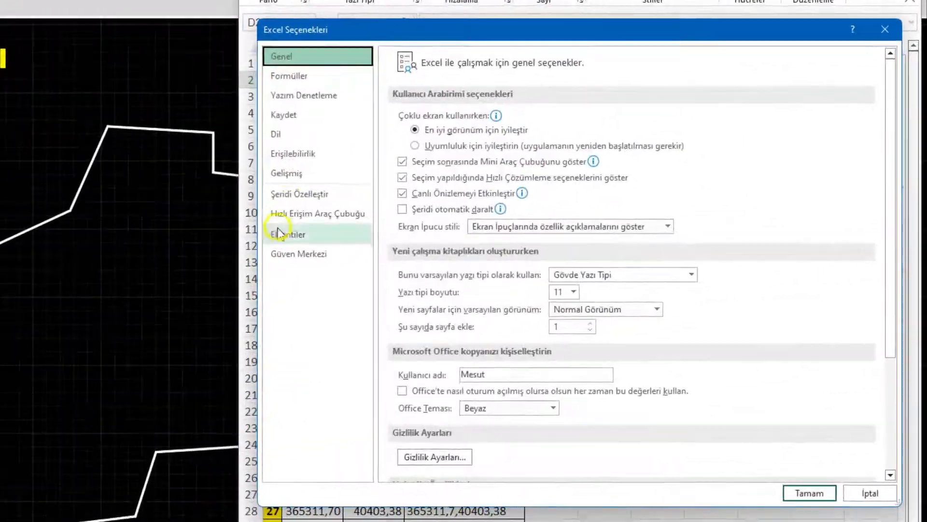
{"action": "left_click", "coordinate": [289, 174]}
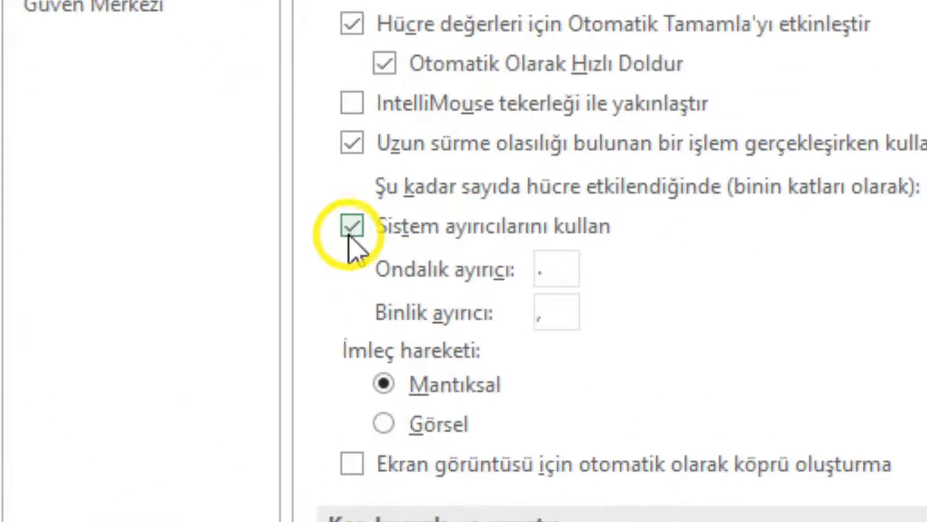
{"action": "left_click", "coordinate": [401, 343]}
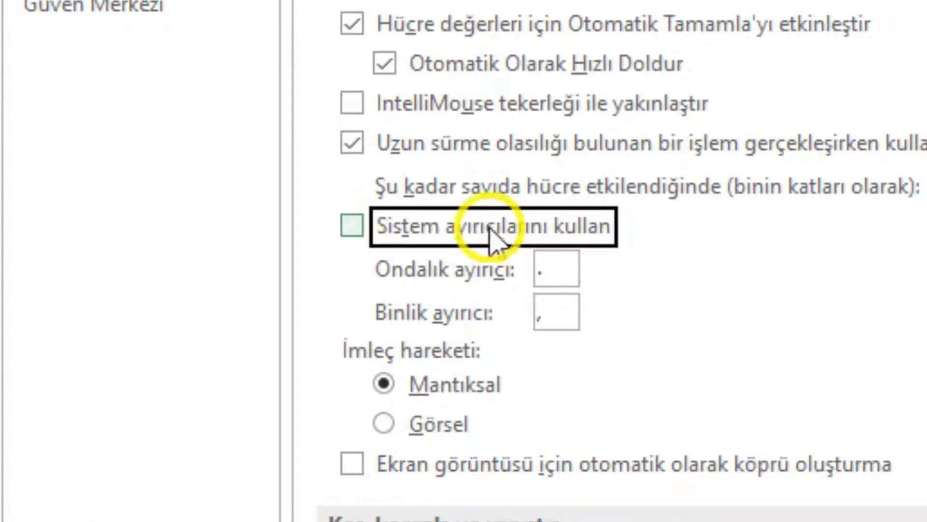
{"action": "left_click", "coordinate": [565, 275]}
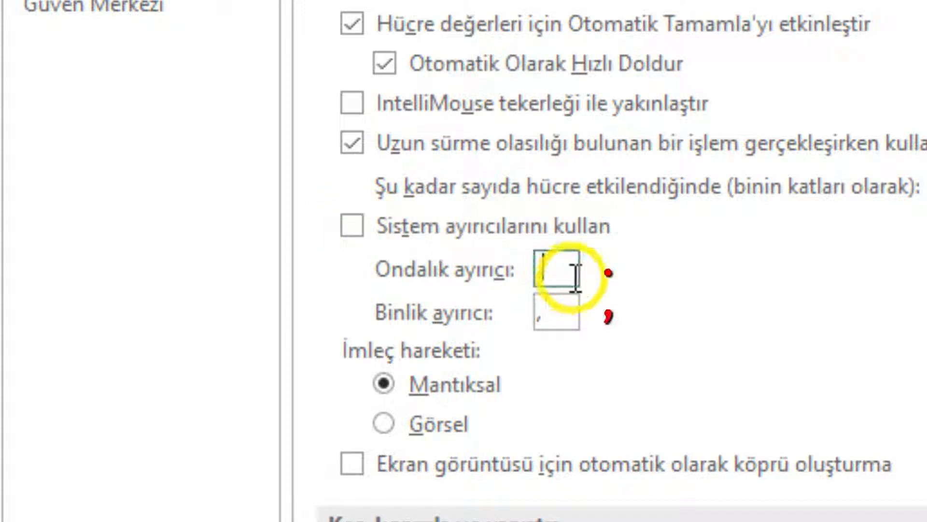
{"action": "left_click", "coordinate": [560, 317]}
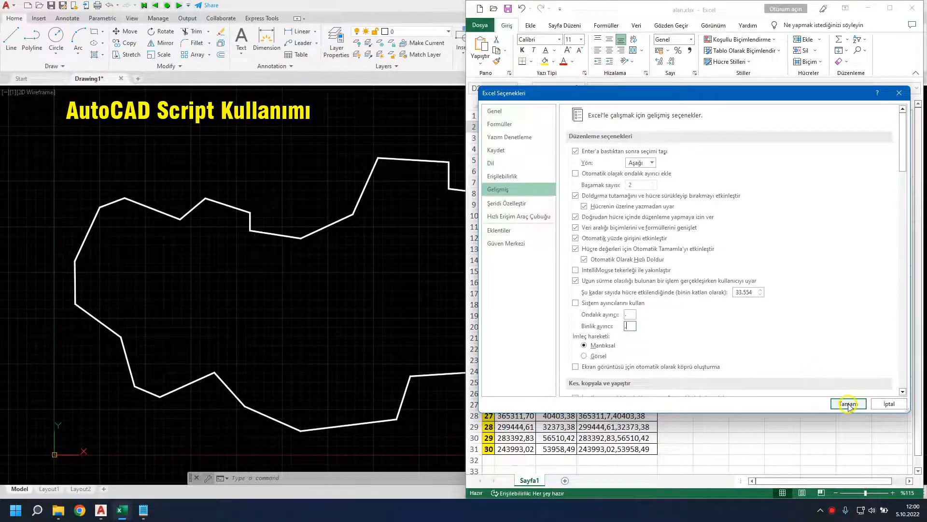
{"action": "left_click", "coordinate": [849, 403]}
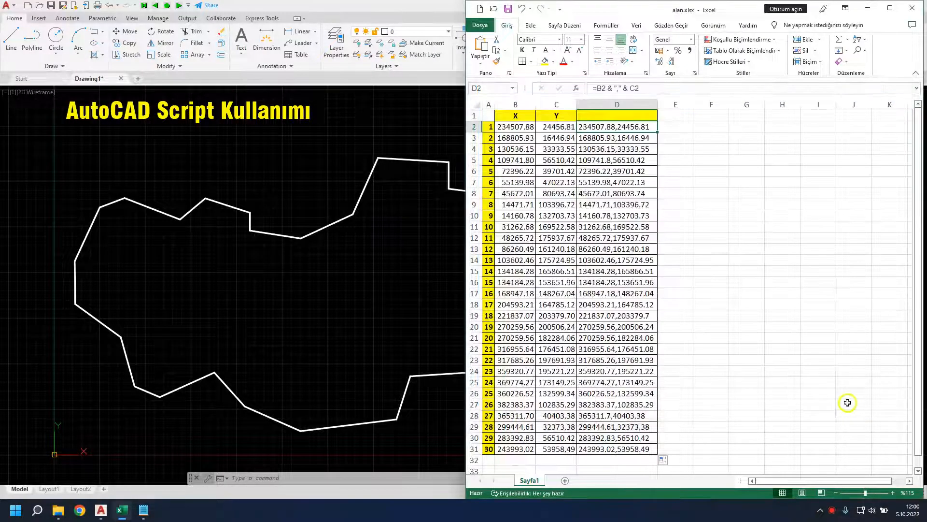
Review the first point's coordinates and enter LINE in cell D1 above the joined coordinates.
{"action": "left_click", "coordinate": [521, 128]}
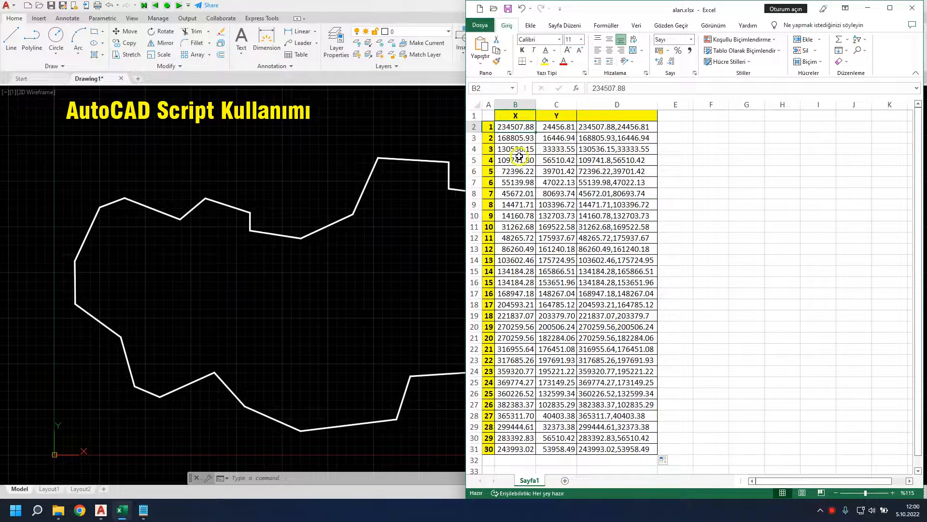
{"action": "left_click", "coordinate": [608, 127]}
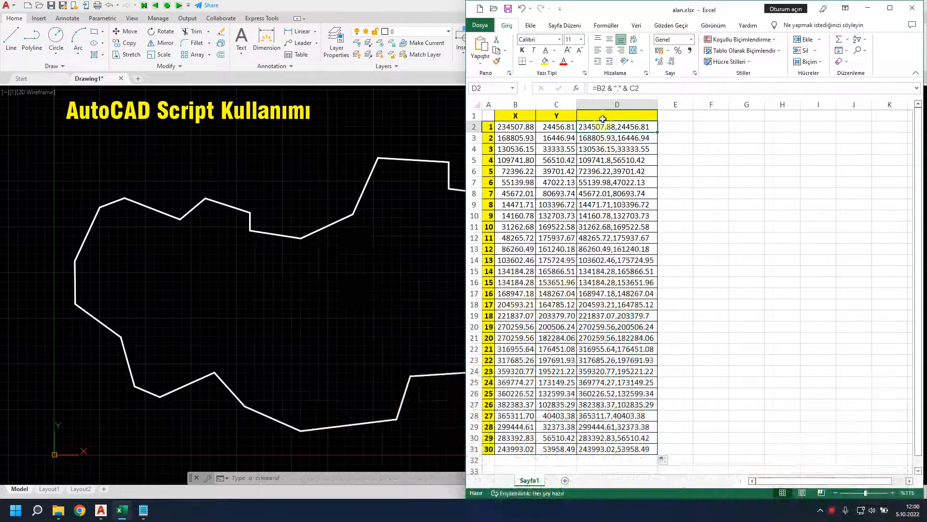
{"action": "left_click", "coordinate": [603, 117]}
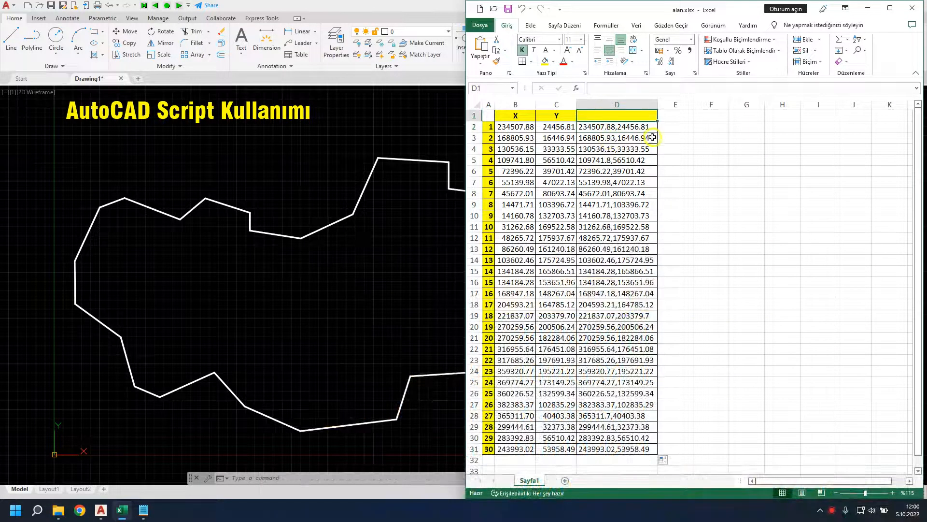
{"action": "type", "text": "LINE"}
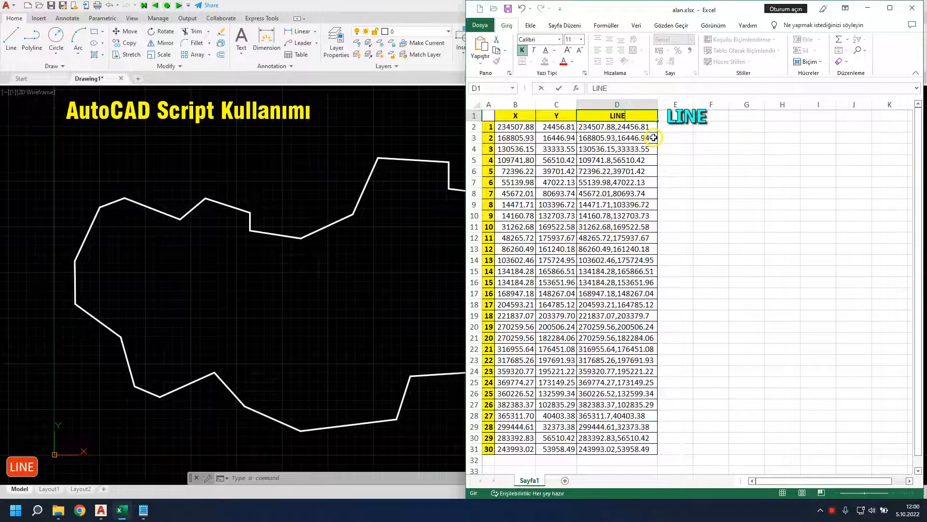
{"action": "key", "text": "Return"}
Copy the LINE heading together with all the joined coordinates, cells D1 through D31.
{"action": "left_click_drag", "start_coordinate": [614, 116], "coordinate": [598, 448]}
{"action": "right_click", "coordinate": [594, 196]}
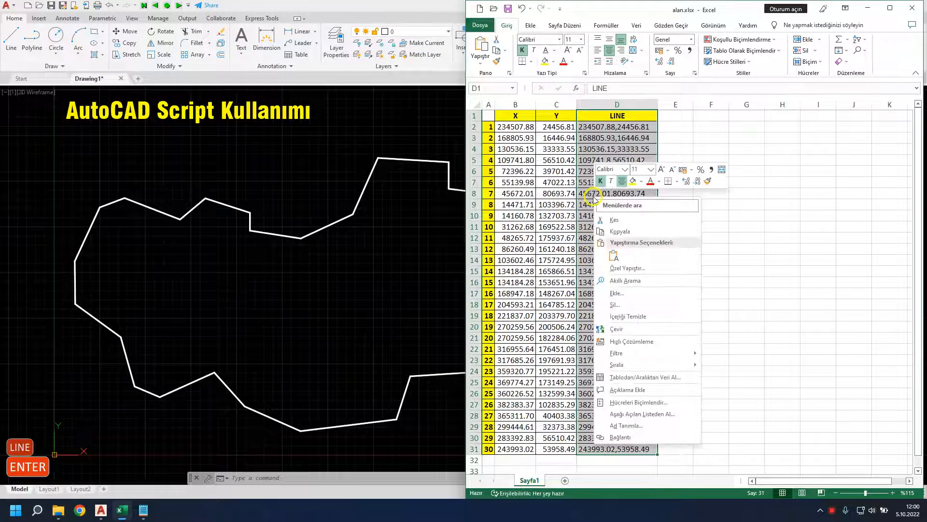
{"action": "left_click", "coordinate": [623, 231]}
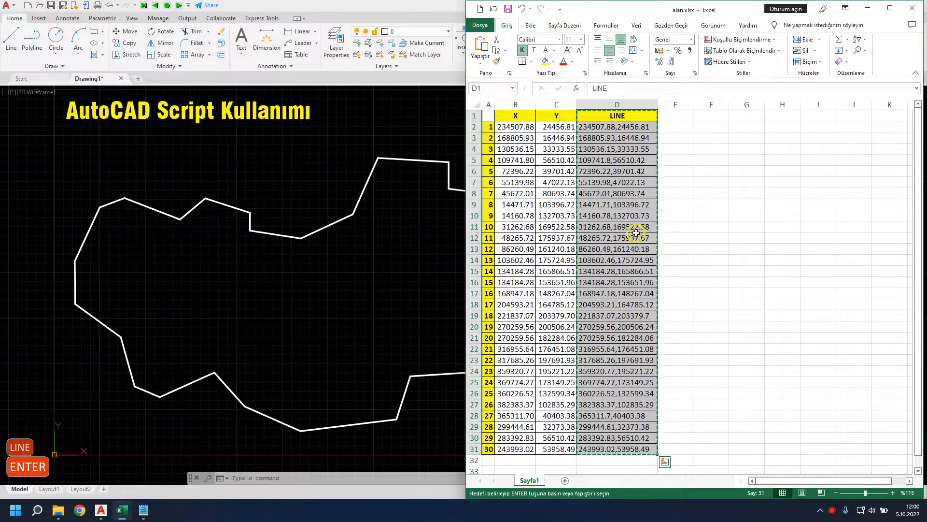
Switch to Notepad and paste the copied LINE heading and coordinates into the blank document.
{"action": "left_click", "coordinate": [144, 511]}
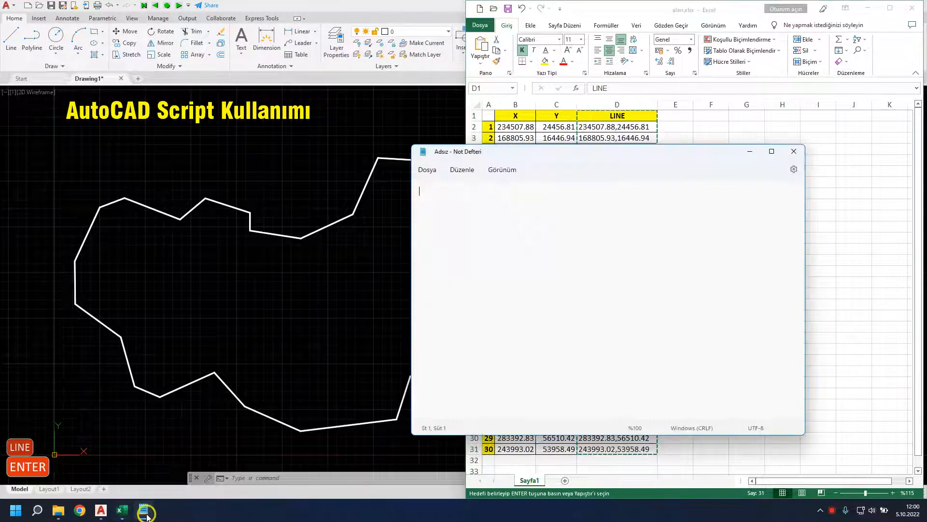
{"action": "left_click", "coordinate": [449, 212]}
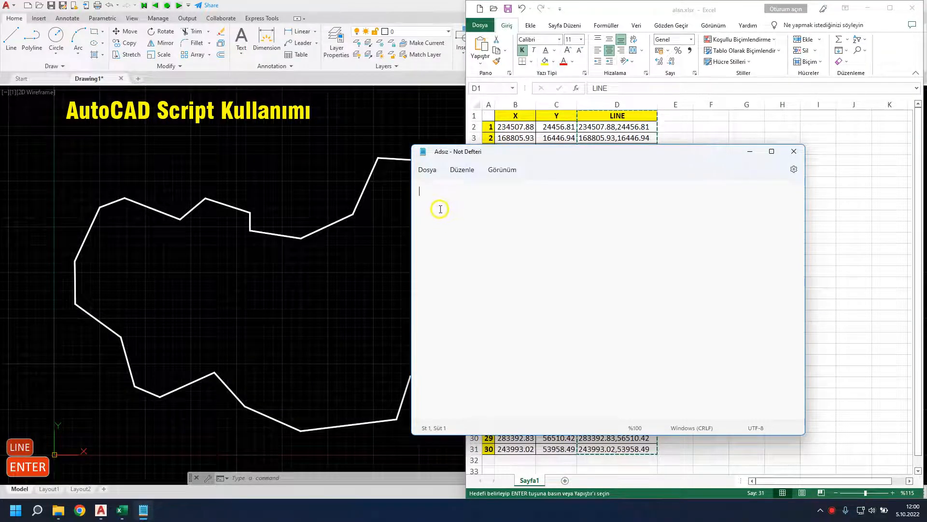
{"action": "right_click", "coordinate": [440, 209]}
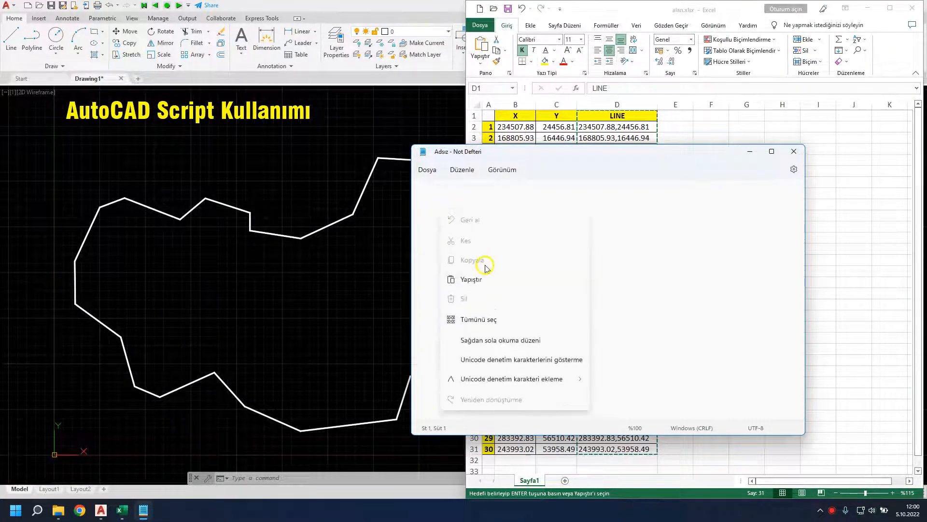
{"action": "left_click", "coordinate": [493, 278]}
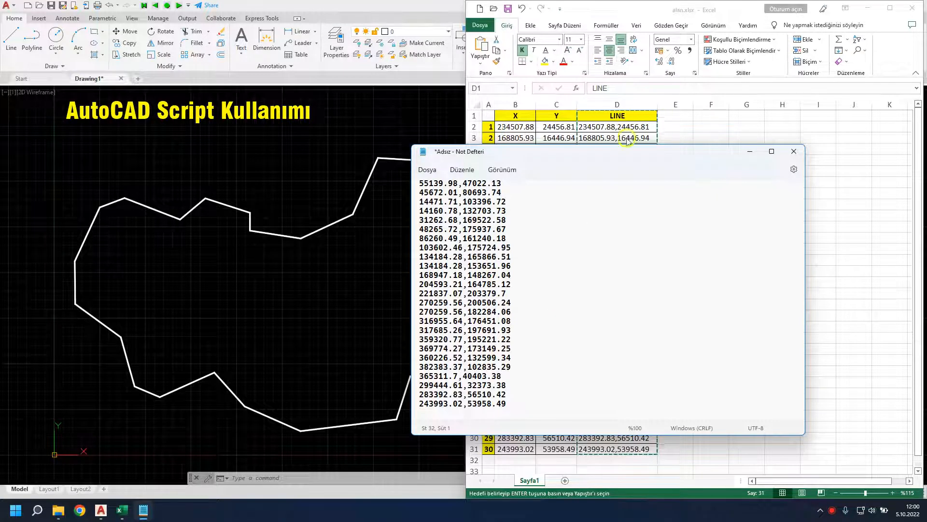
{"action": "scroll", "coordinate": [461, 329], "scroll_direction": "up", "scroll_amount": 2}
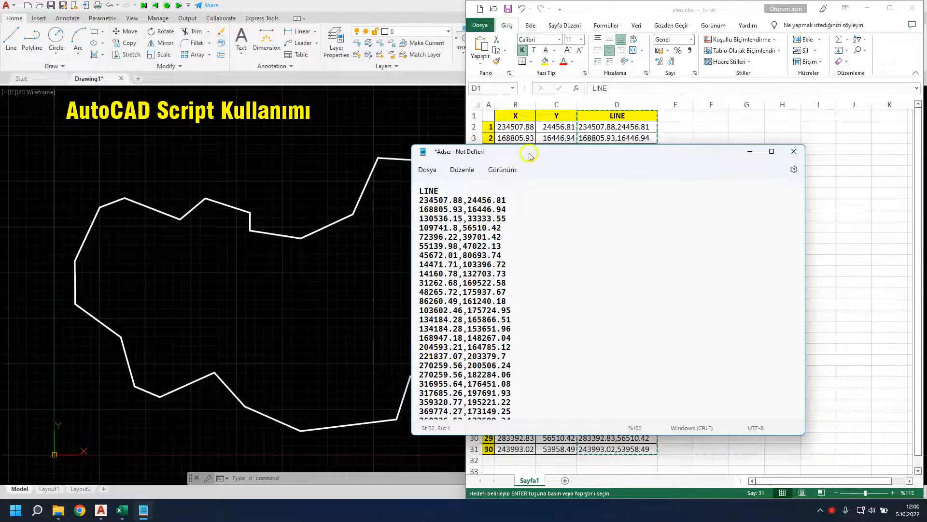
Add a line reading C below the last coordinate pair in Notepad, followed by a line break.
{"action": "left_click_drag", "start_coordinate": [529, 155], "coordinate": [656, 158]}
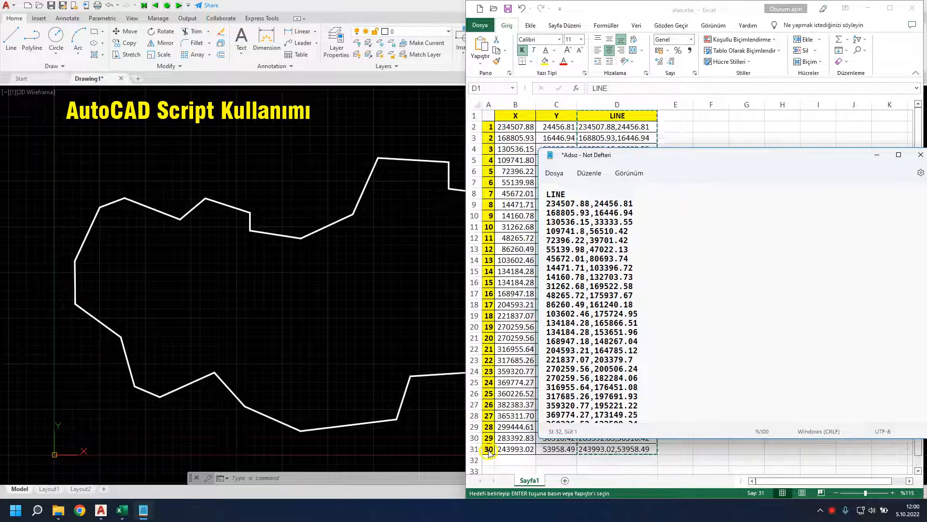
{"action": "left_click_drag", "start_coordinate": [633, 157], "coordinate": [607, 130]}
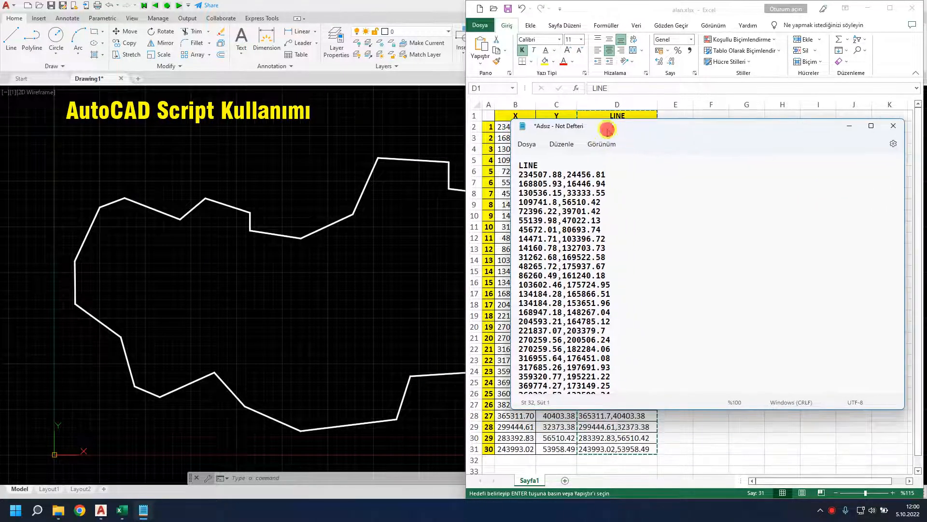
{"action": "scroll", "coordinate": [554, 342], "scroll_direction": "down", "scroll_amount": 2}
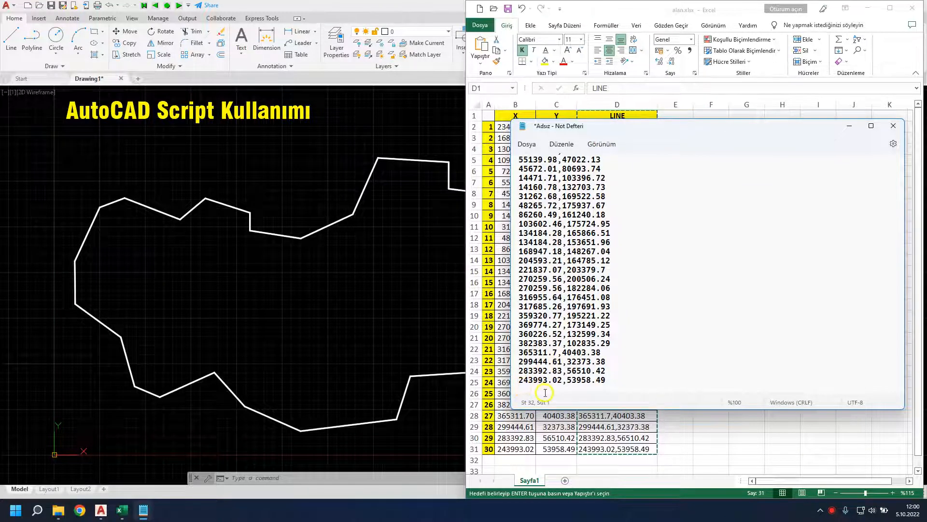
{"action": "type", "text": "C"}
{"action": "key", "text": "Return"}
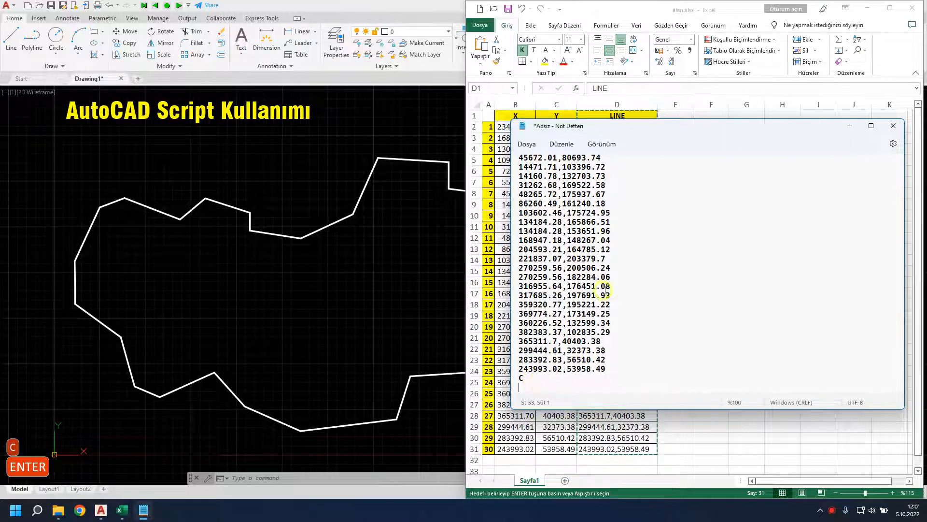
Save the text file as arsa.scr in the Script folder and close Notepad.
{"action": "left_click", "coordinate": [526, 146]}
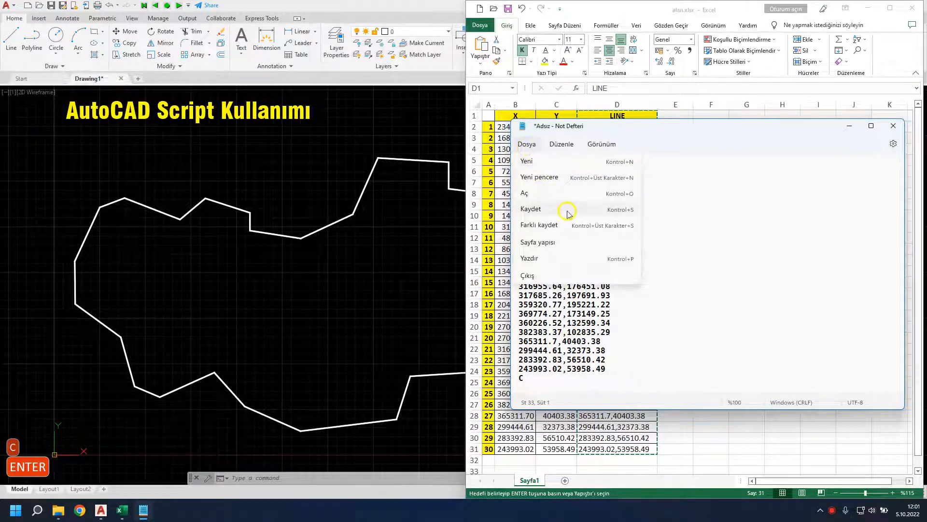
{"action": "left_click", "coordinate": [568, 213]}
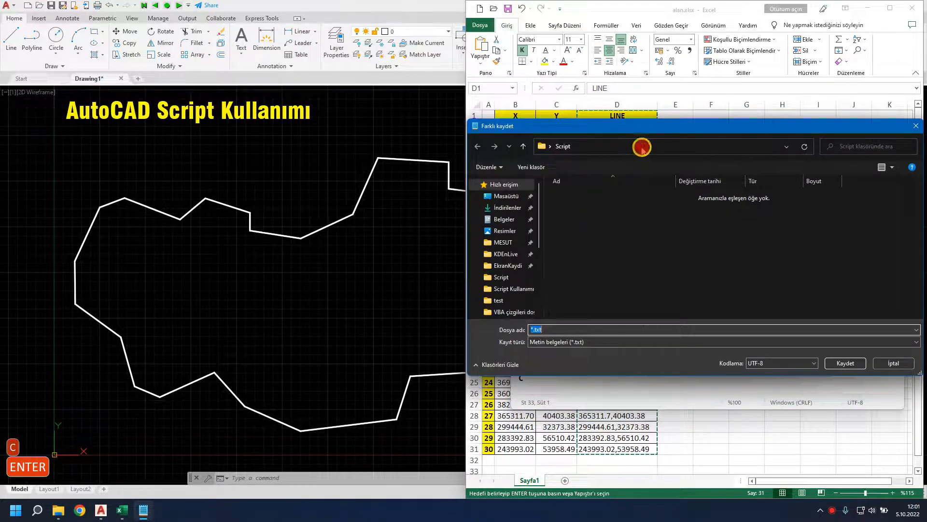
{"action": "left_click", "coordinate": [642, 147]}
{"action": "left_click", "coordinate": [550, 331]}
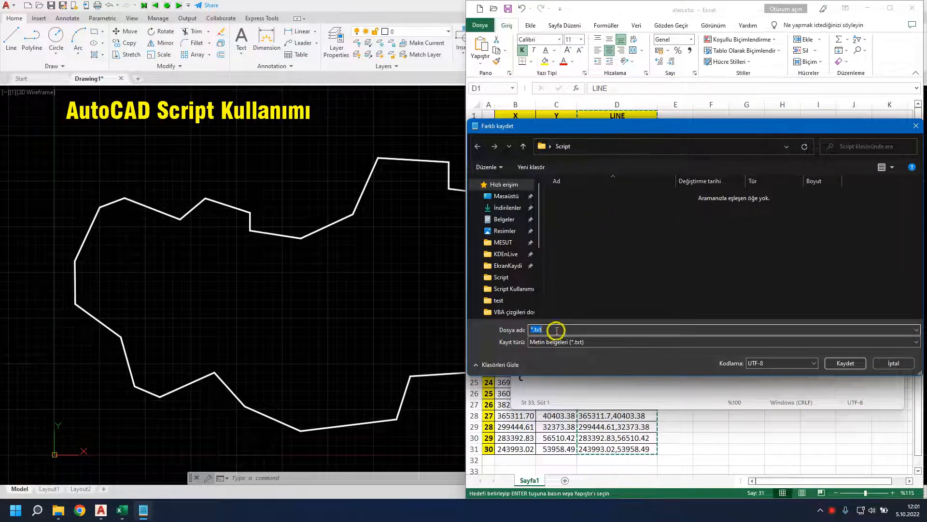
{"action": "type", "text": "arsa"}
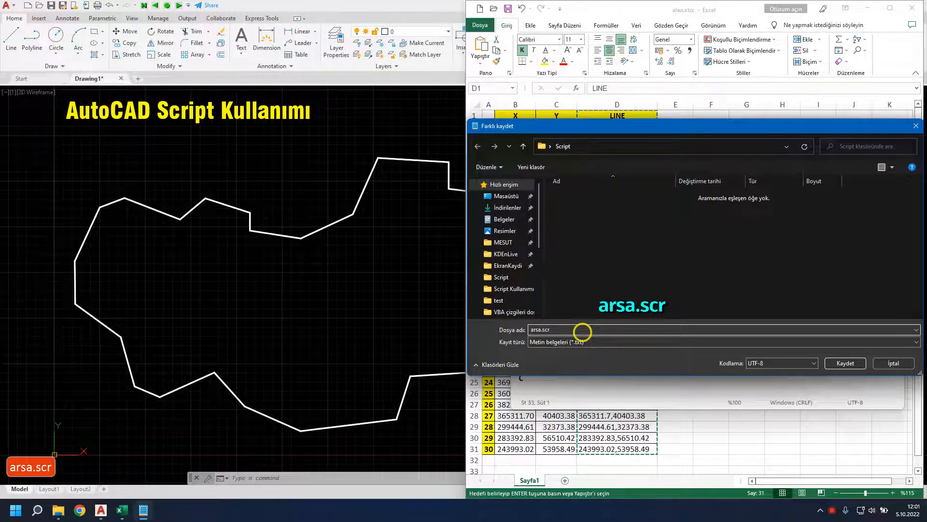
{"action": "type", "text": ".scr"}
{"action": "key", "text": "Return"}
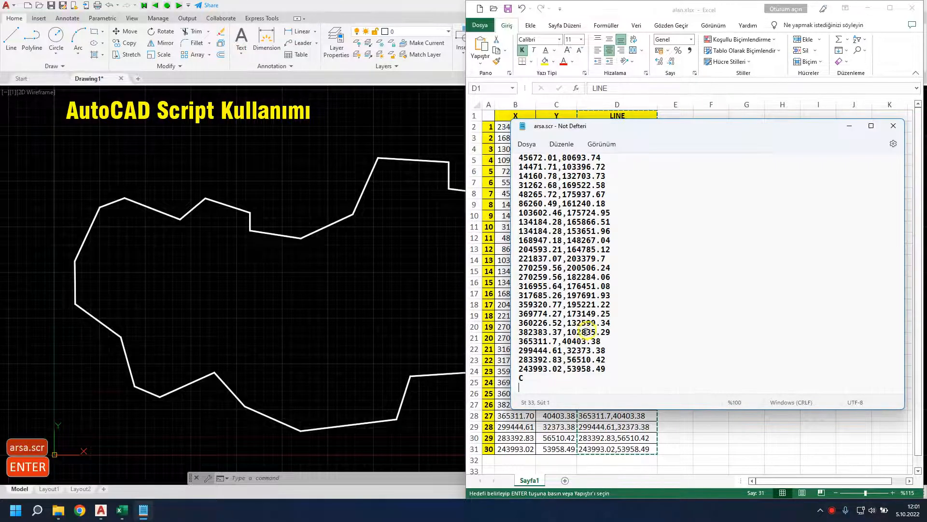
{"action": "left_click", "coordinate": [893, 126]}
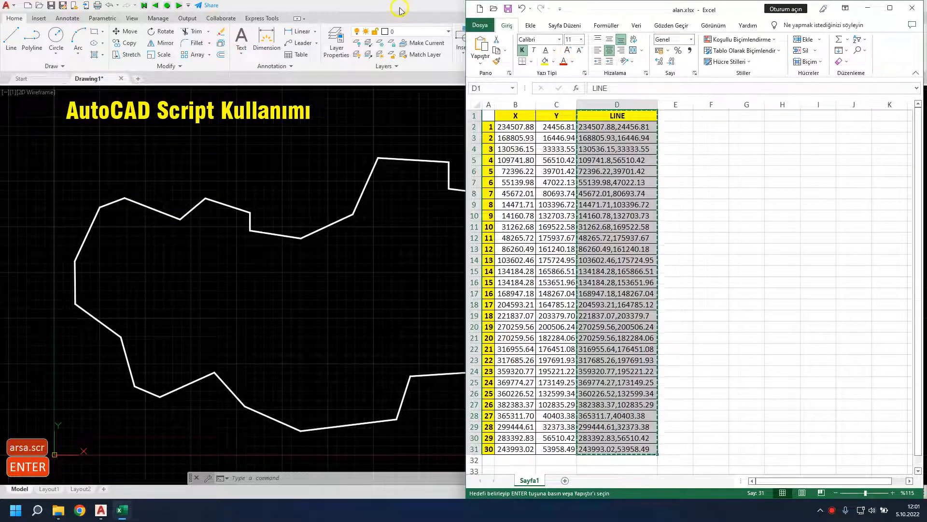
Switch to AutoCAD and bring arsa.scr from the Script folder into the drawing.
{"action": "left_click", "coordinate": [400, 9]}
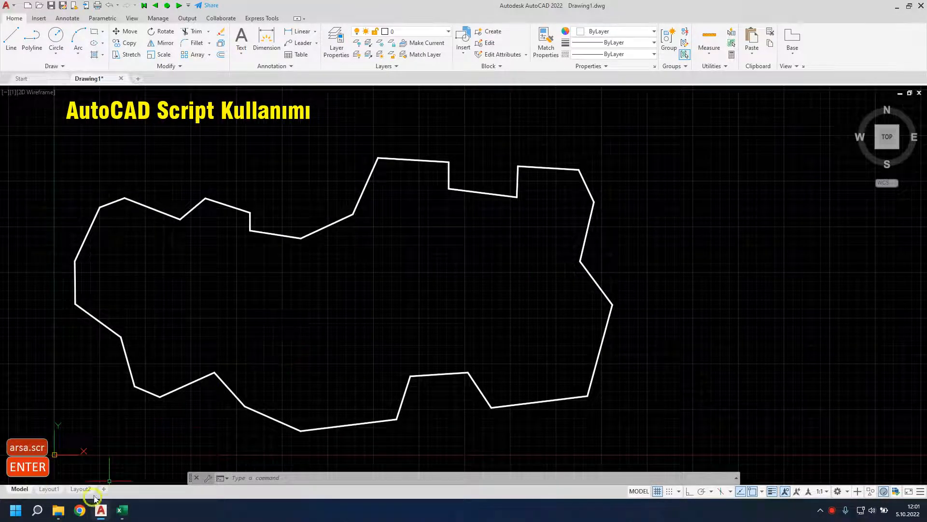
{"action": "left_click", "coordinate": [55, 511]}
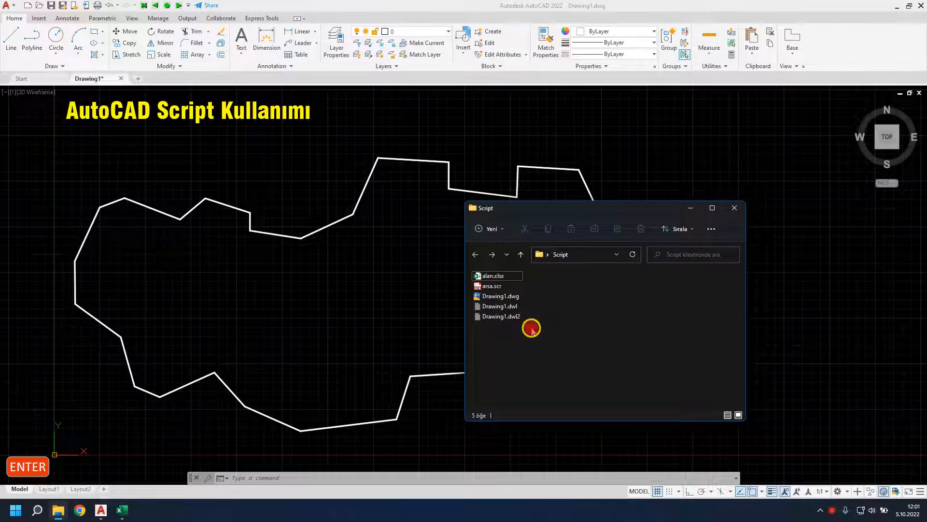
{"action": "left_click_drag", "start_coordinate": [501, 288], "coordinate": [441, 79]}
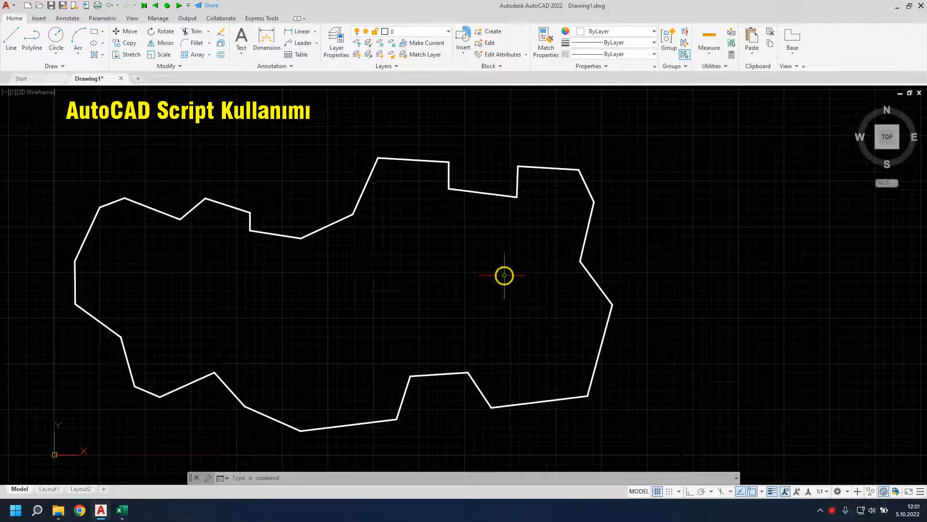
Set the current object color to Magenta and run arsa.scr from the Script folder in the drawing.
{"action": "left_click", "coordinate": [617, 30]}
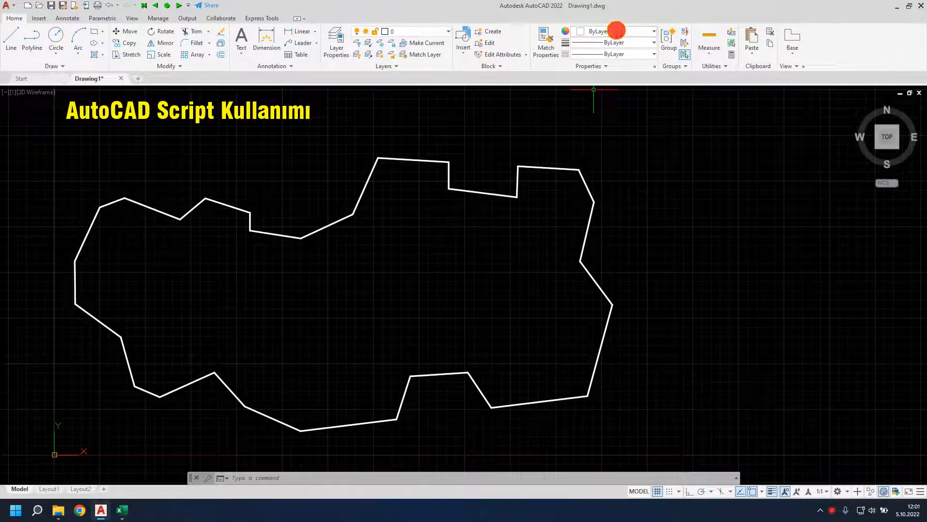
{"action": "left_click", "coordinate": [626, 129]}
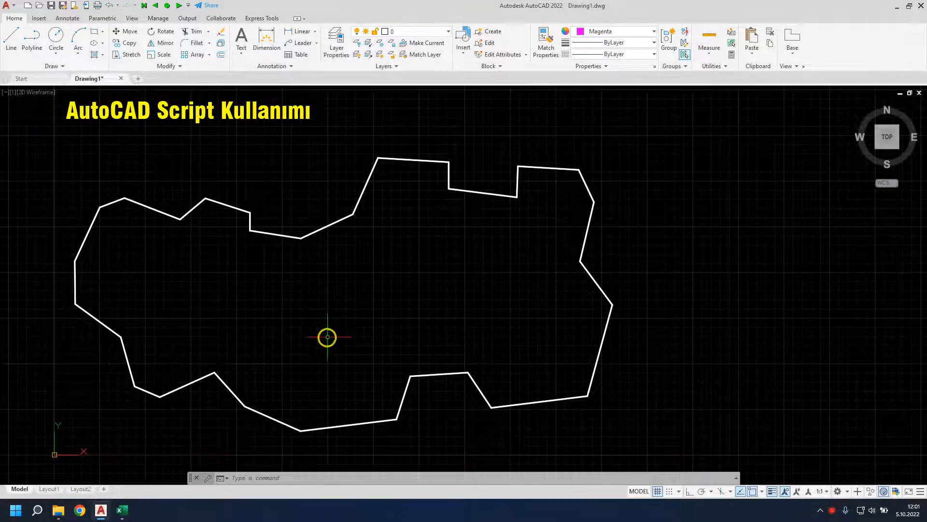
{"action": "left_click", "coordinate": [58, 510]}
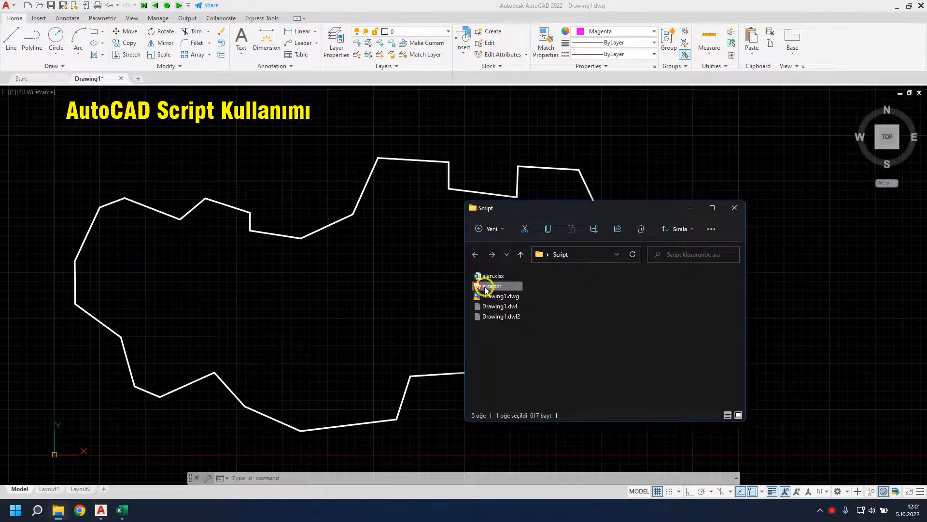
{"action": "left_click_drag", "start_coordinate": [477, 286], "coordinate": [305, 296]}
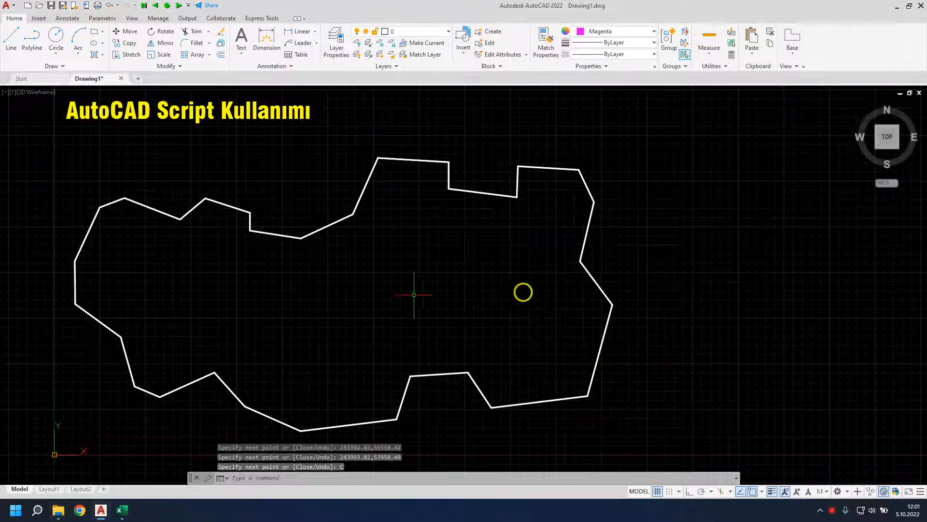
Erase all objects in the drawing and run arsa.scr from the Script folder again.
{"action": "left_click", "coordinate": [531, 166]}
{"action": "key", "text": "Escape"}
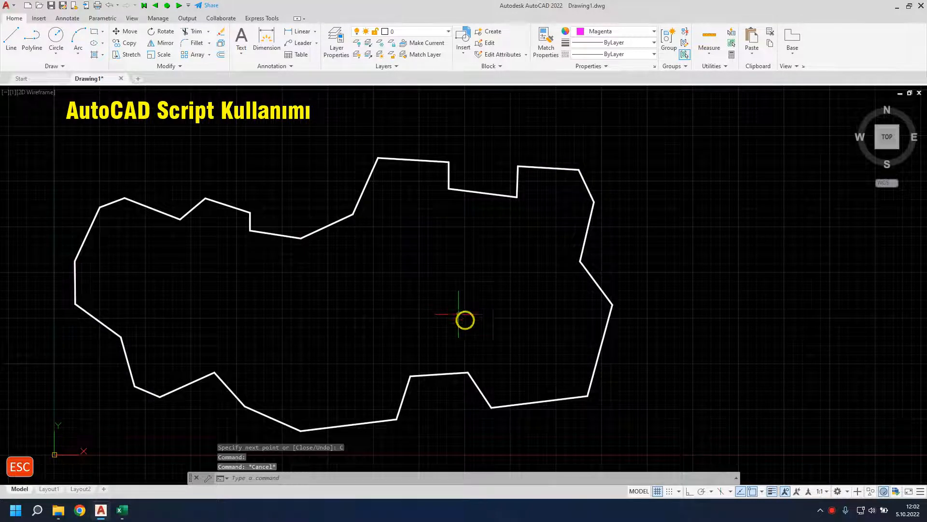
{"action": "key", "text": "Delete"}
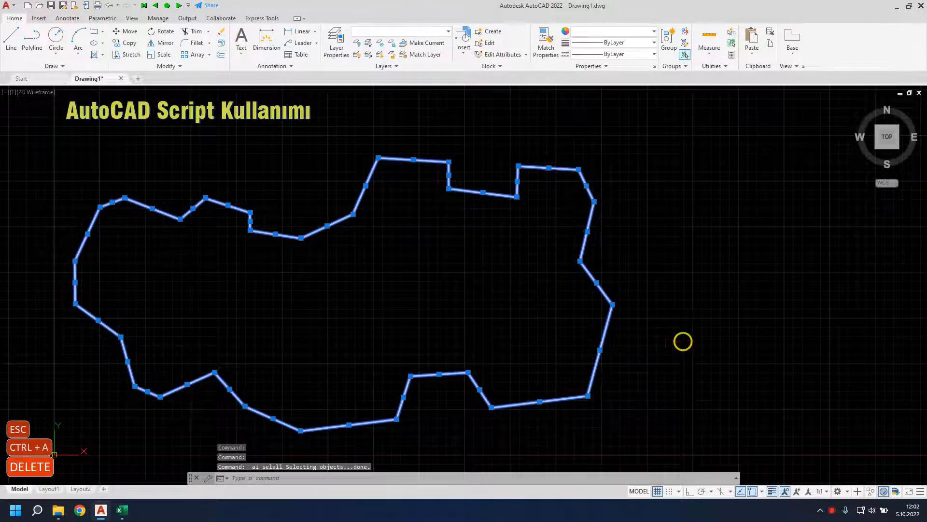
{"action": "key", "text": "alt+Tab"}
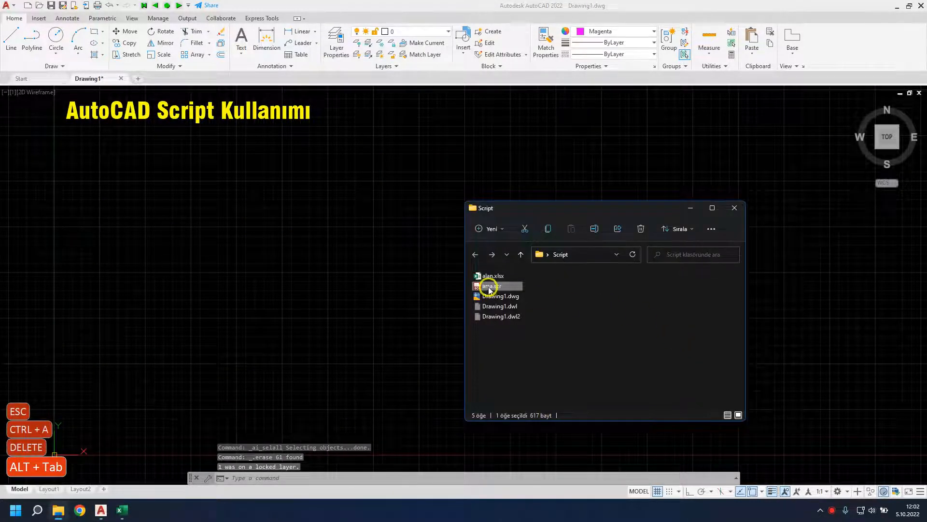
{"action": "left_click_drag", "start_coordinate": [493, 292], "coordinate": [267, 285]}
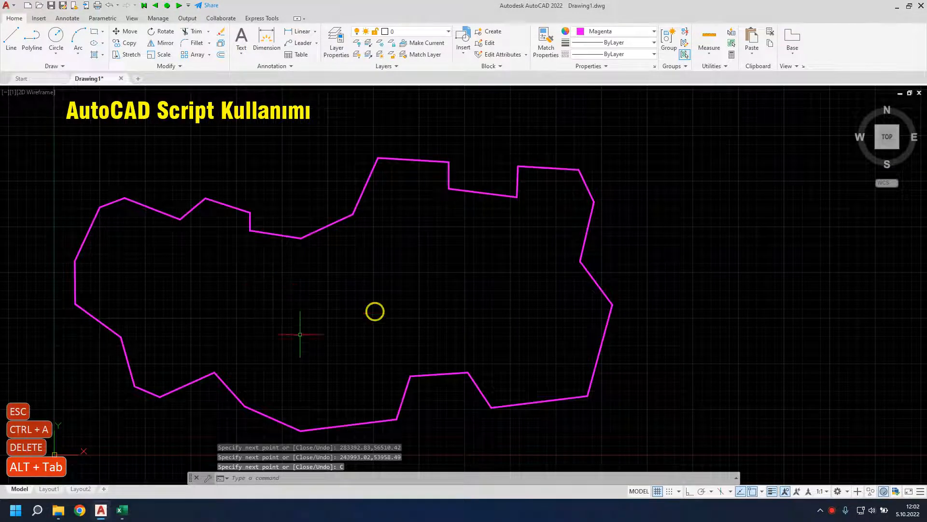
Set the current object color to Green and run arsa.scr once more over the magenta outline.
{"action": "left_click", "coordinate": [615, 35]}
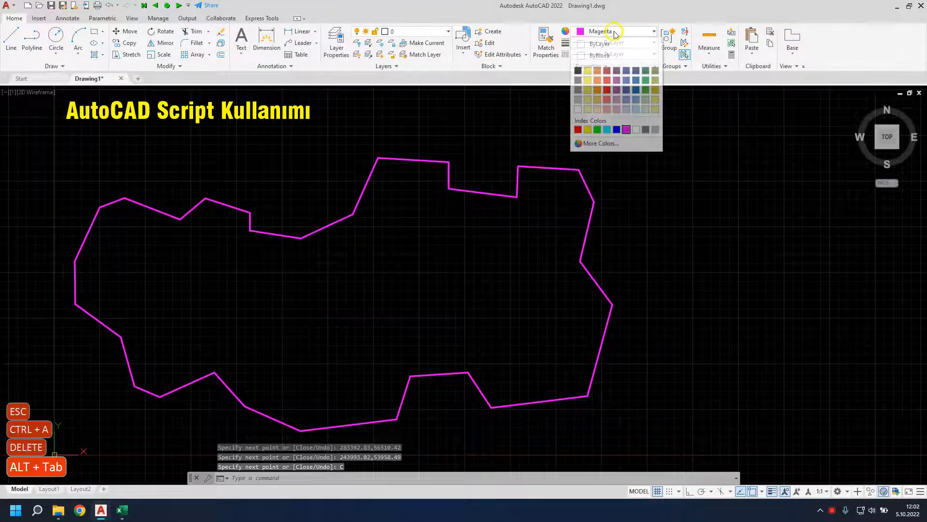
{"action": "left_click", "coordinate": [600, 127]}
{"action": "key", "text": "alt+Tab"}
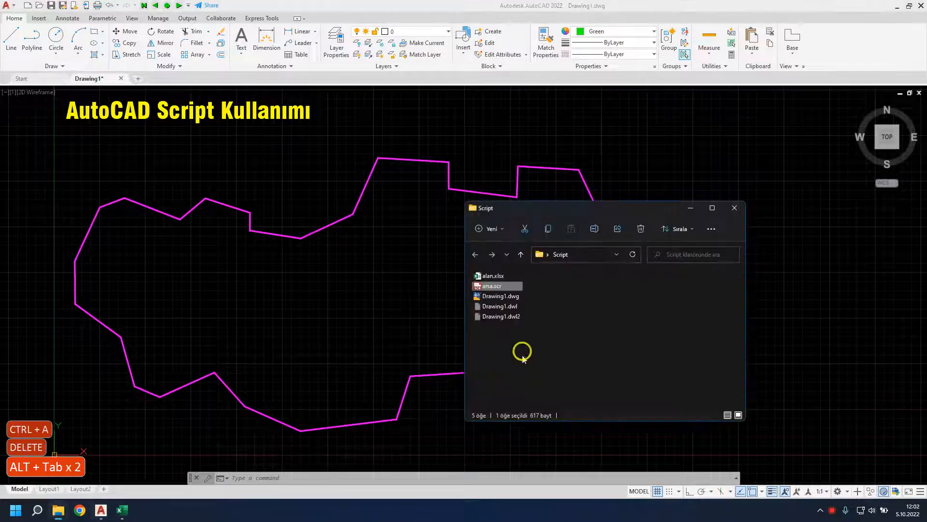
{"action": "left_click_drag", "start_coordinate": [483, 289], "coordinate": [375, 299]}
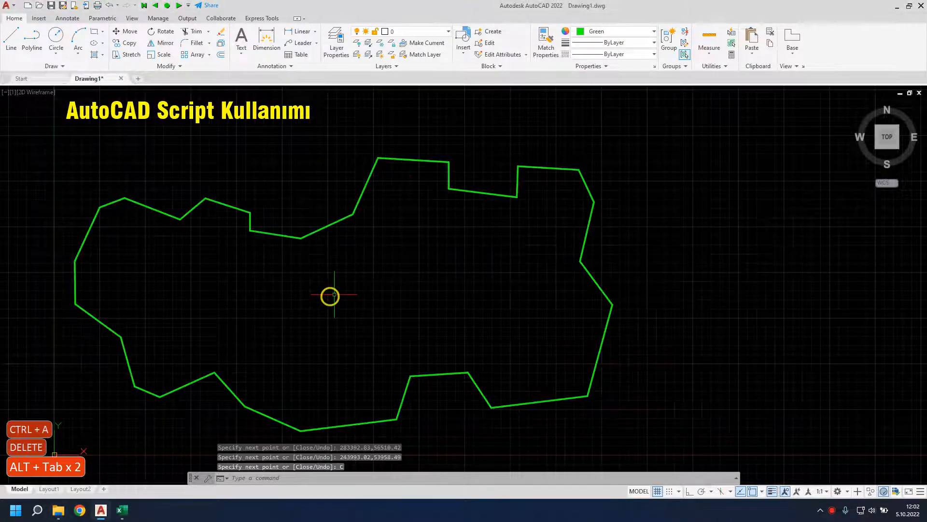
Move the green sloped segment near the outline's upper middle inward, along with the magenta segment beneath it, to check for overlapping lines.
{"action": "left_click", "coordinate": [337, 221]}
{"action": "left_click", "coordinate": [333, 226]}
{"action": "left_click_drag", "start_coordinate": [333, 226], "coordinate": [356, 250]}
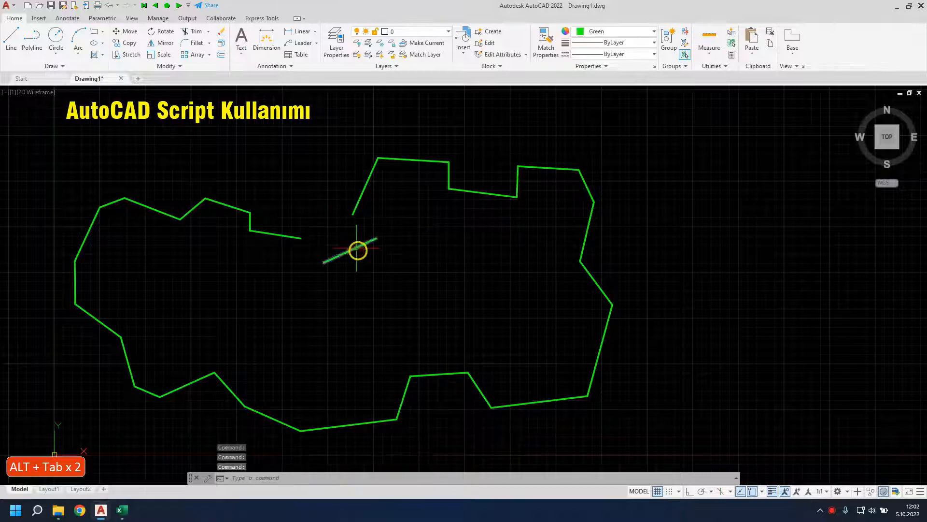
{"action": "left_click", "coordinate": [439, 290]}
{"action": "key", "text": "Escape"}
{"action": "left_click", "coordinate": [360, 247]}
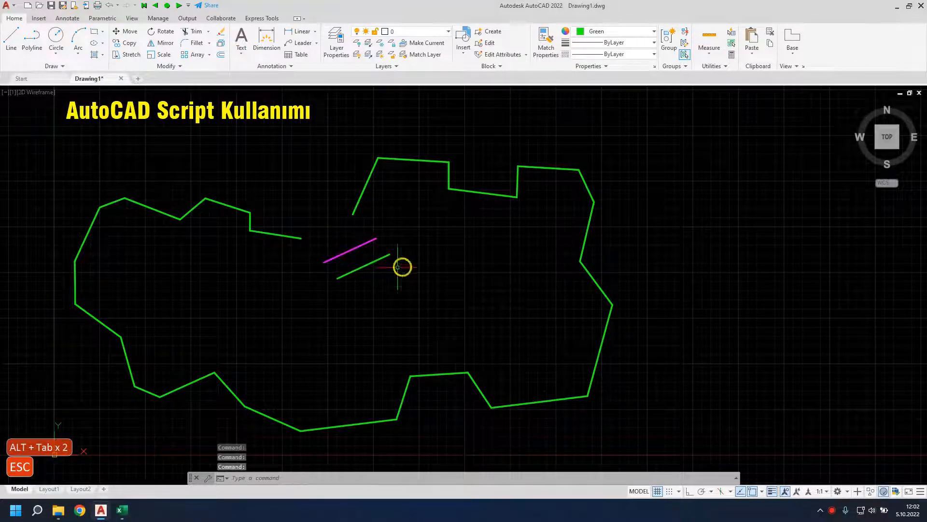
Clear the selection and undo the moves of the two overlapping segments.
{"action": "key", "text": "Escape"}
{"action": "key", "text": "ctrl+z"}
{"action": "key", "text": "ctrl+z"}
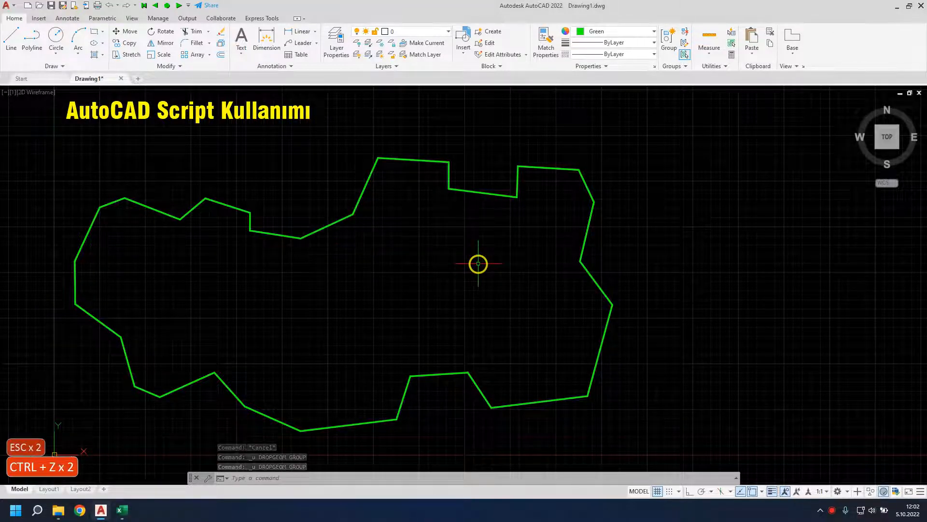